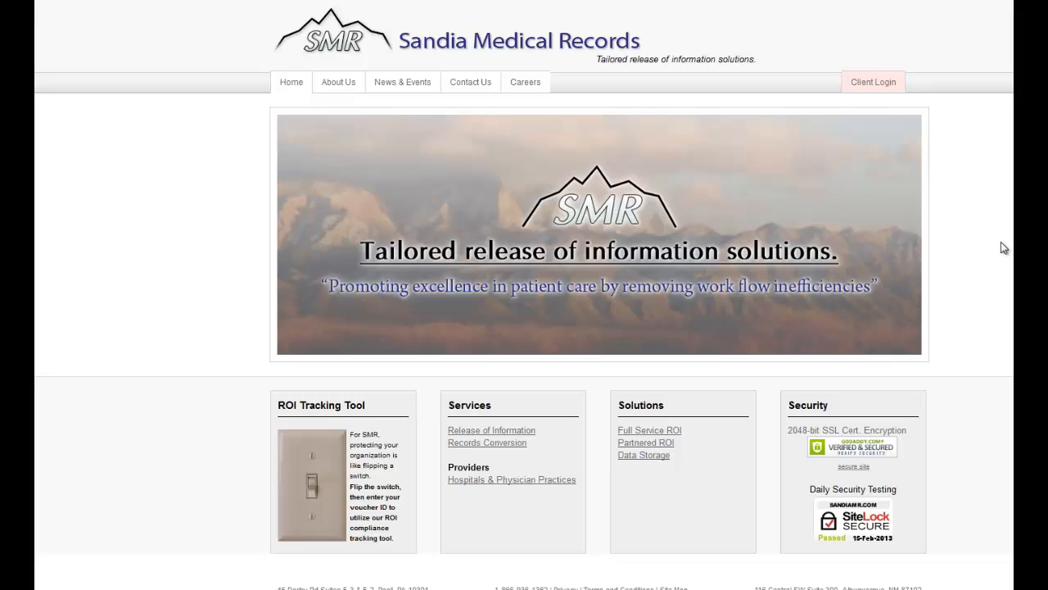
Log in to the client portal with the facility's user ID and account password
left_click(870, 92)
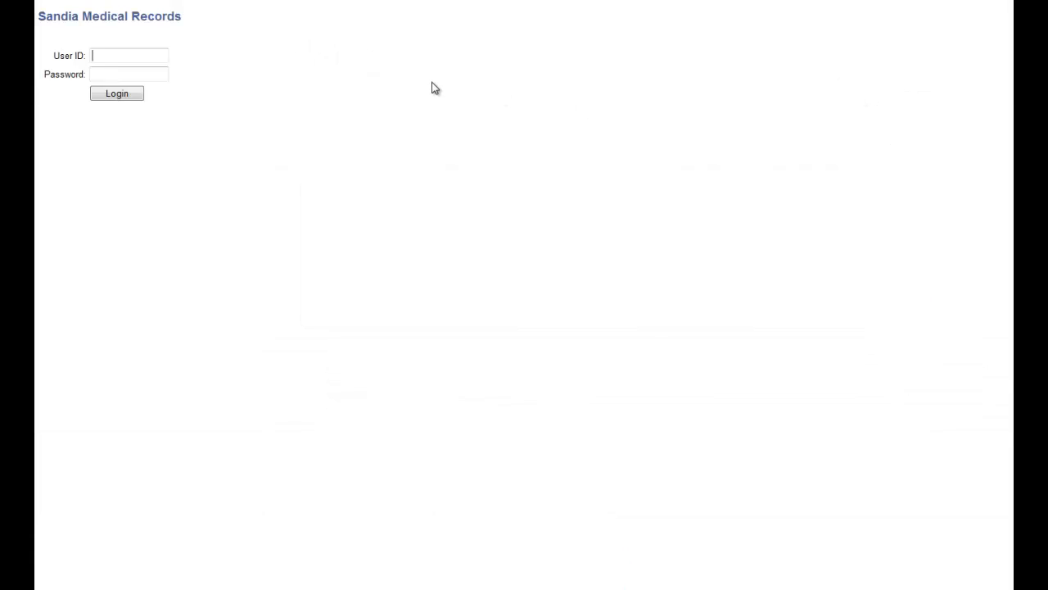
left_click(142, 59)
left_click(138, 83)
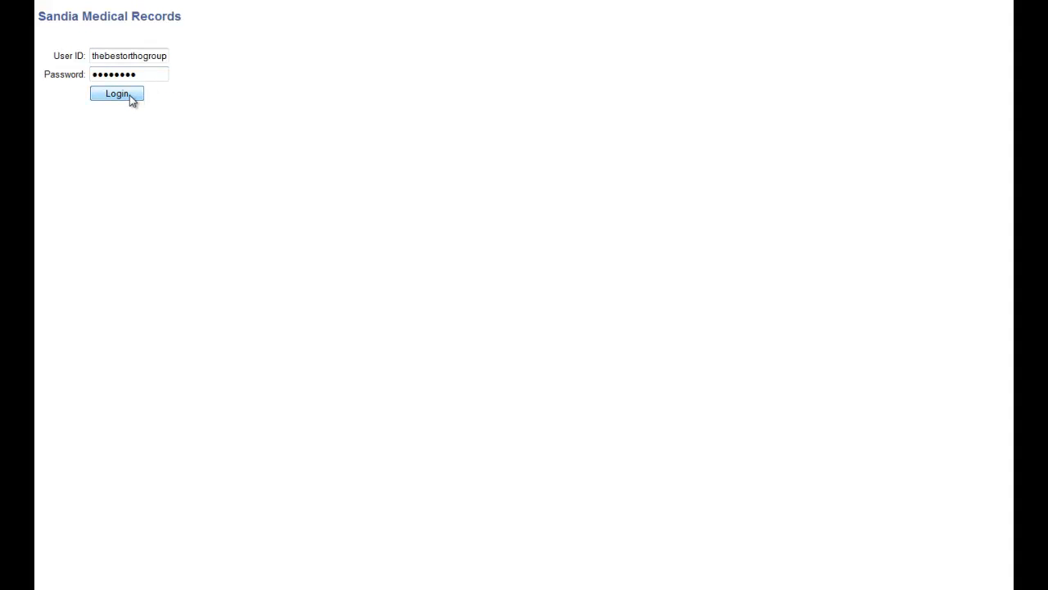
left_click(129, 97)
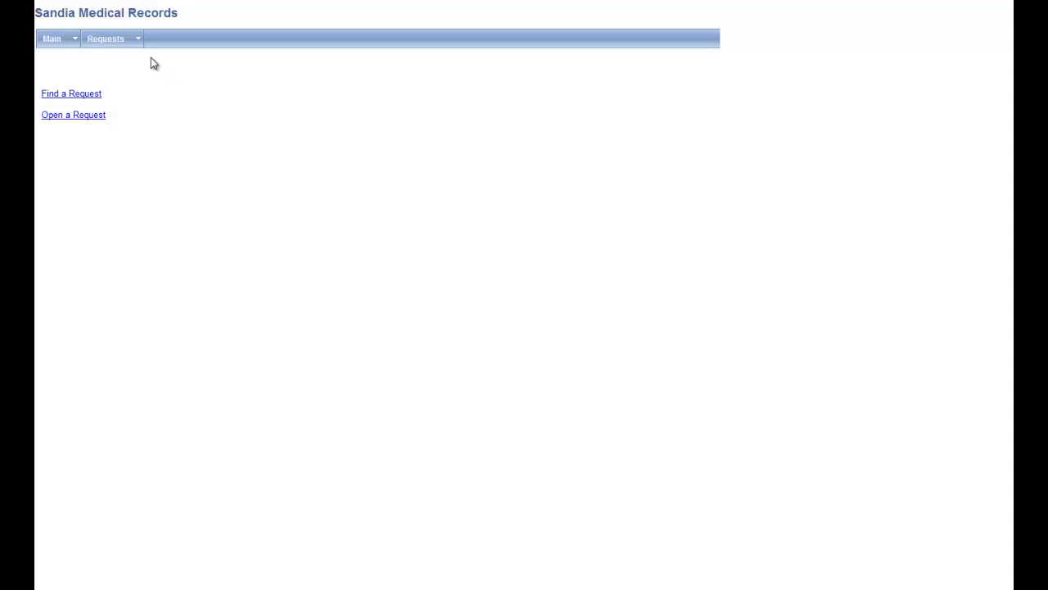
Open a new request form and set the request type to Attorney
mouse_move(138, 39)
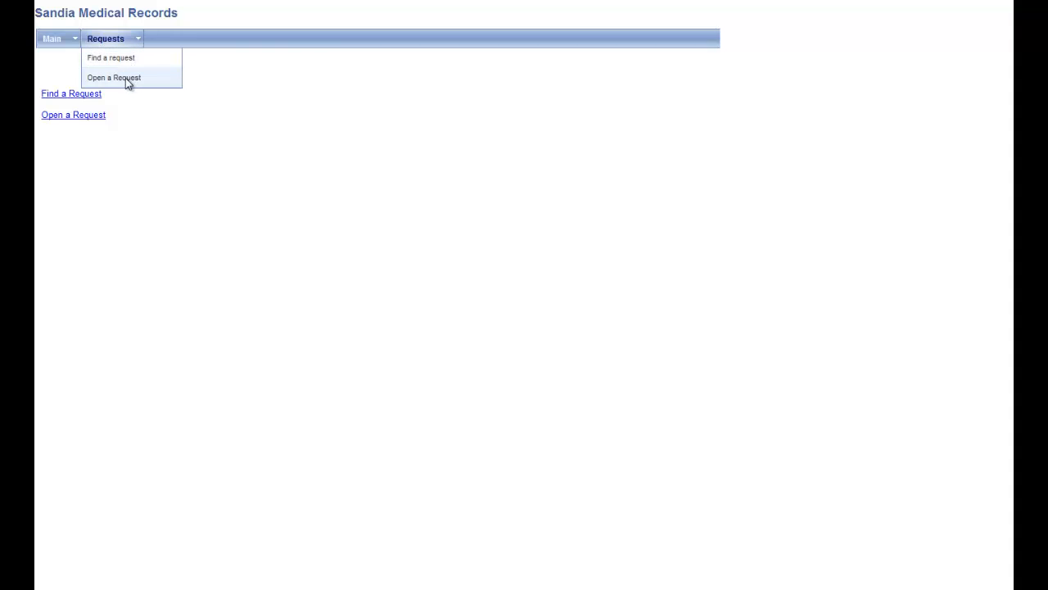
left_click(128, 81)
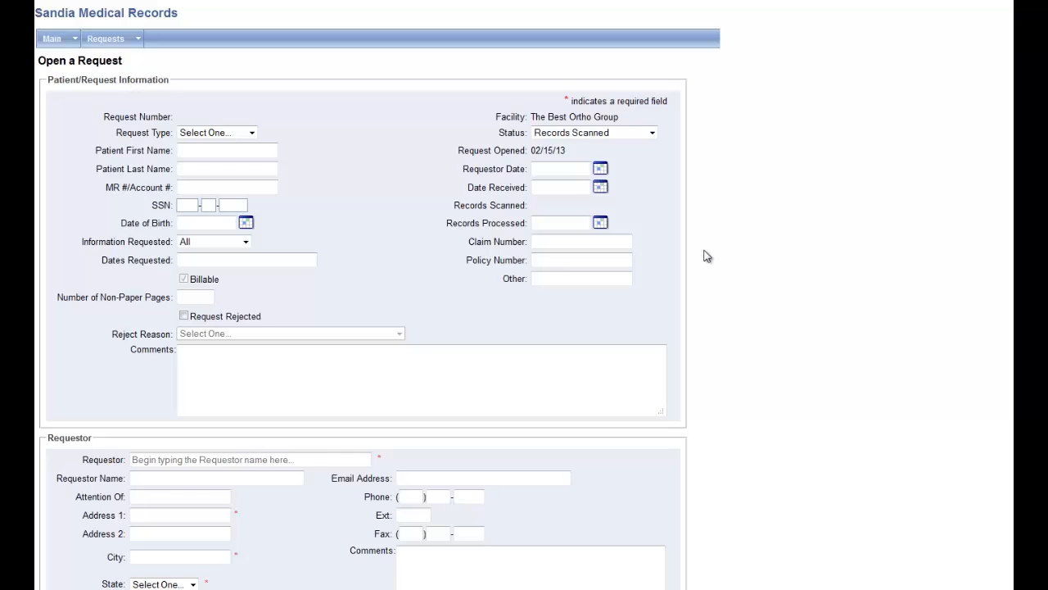
scroll(706, 254, "down", 2)
scroll(708, 256, "up", 2)
scroll(344, 170, "down", 4)
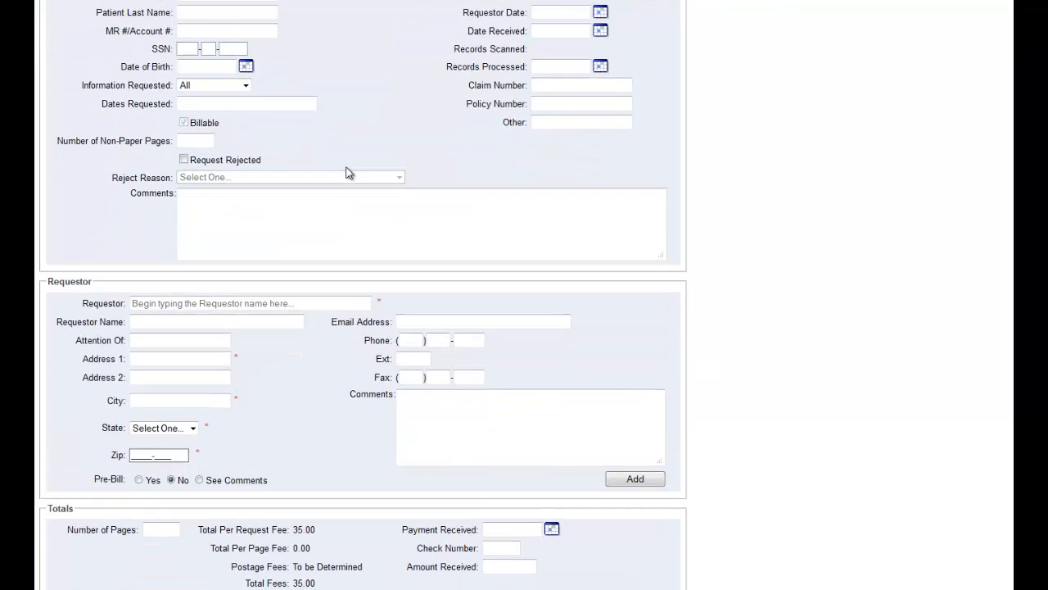
left_click(360, 240)
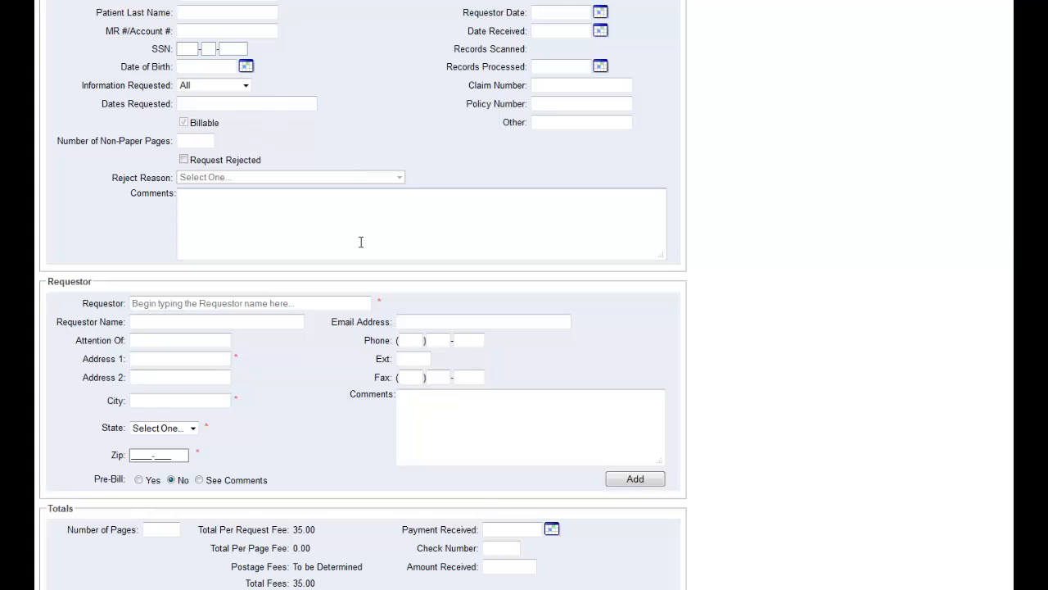
scroll(352, 239, "up", 4)
left_click(252, 133)
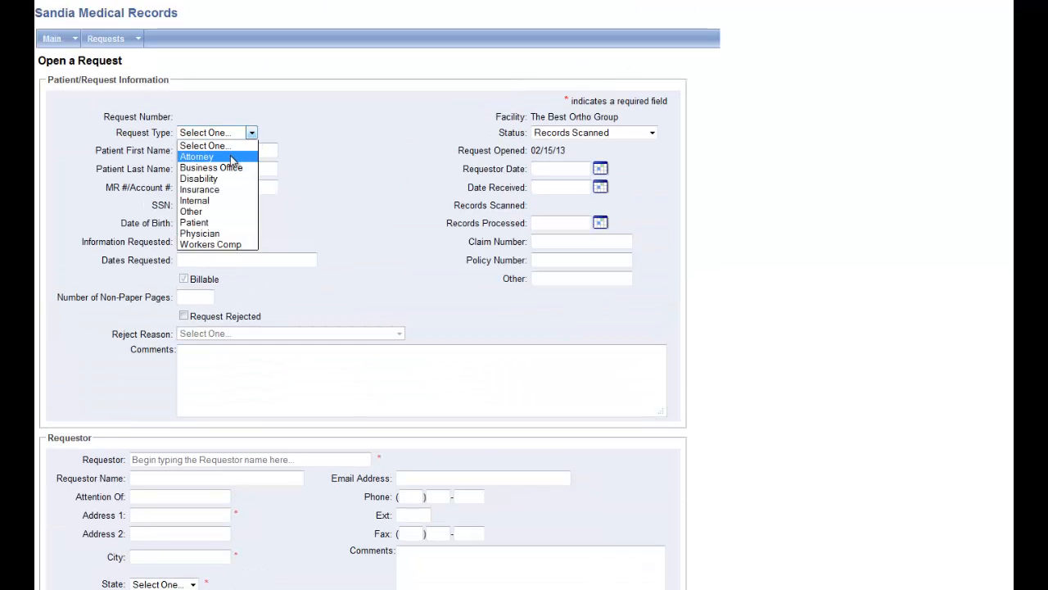
left_click(230, 157)
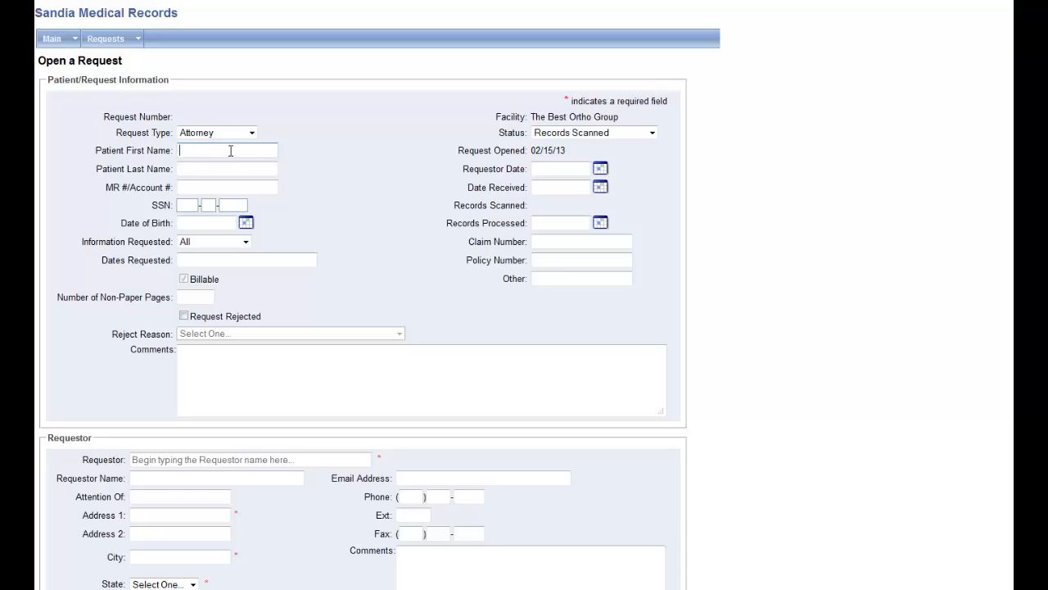
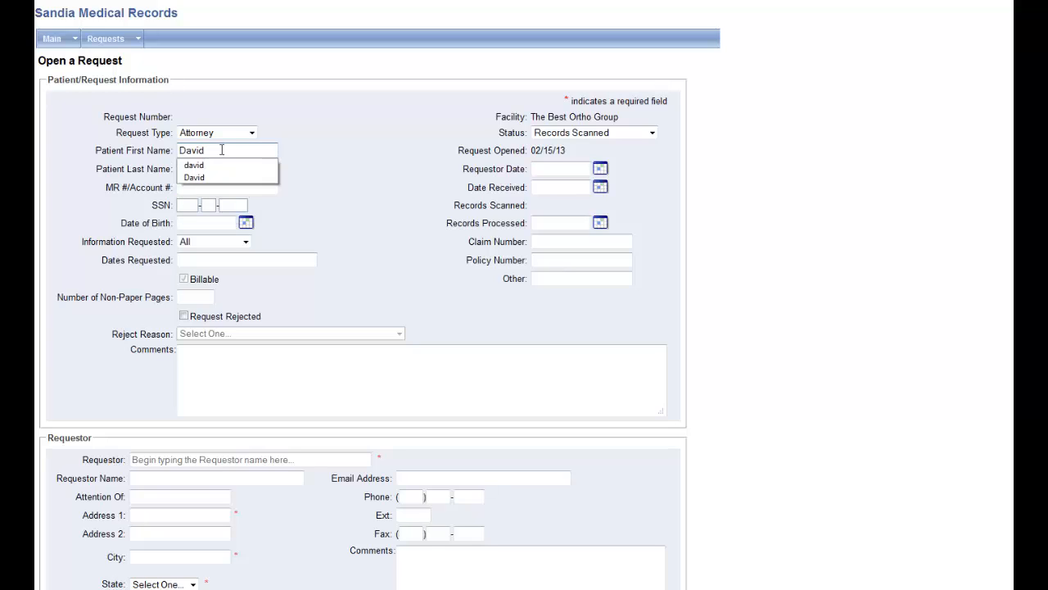
Enter the patient's first and last names in the new request
left_click(213, 171)
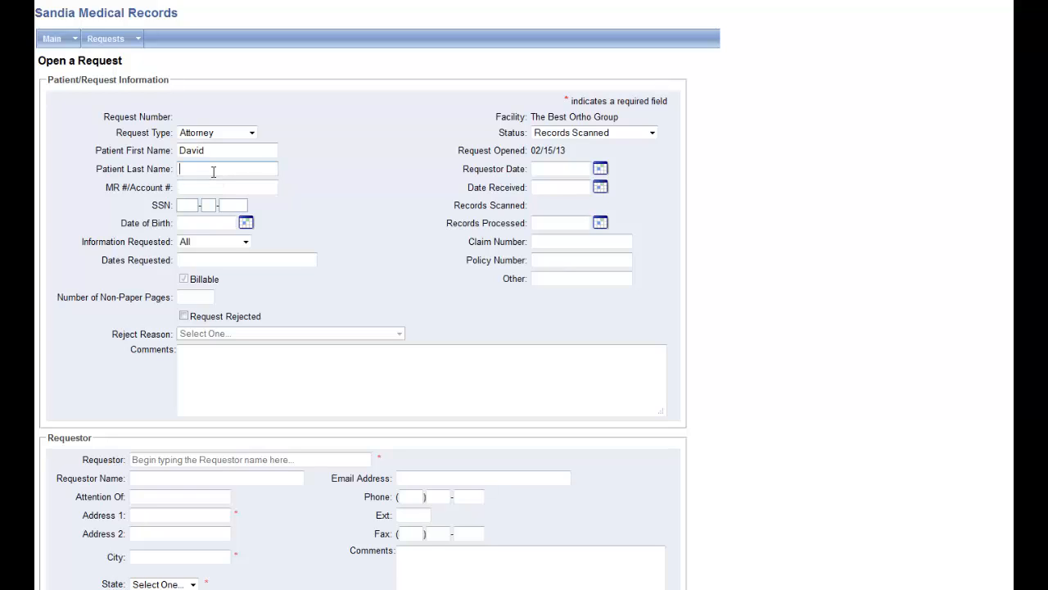
left_click(228, 185)
Fill in the patient's date of birth, correcting the month of the prefilled date
left_click(218, 221)
double_click(218, 223)
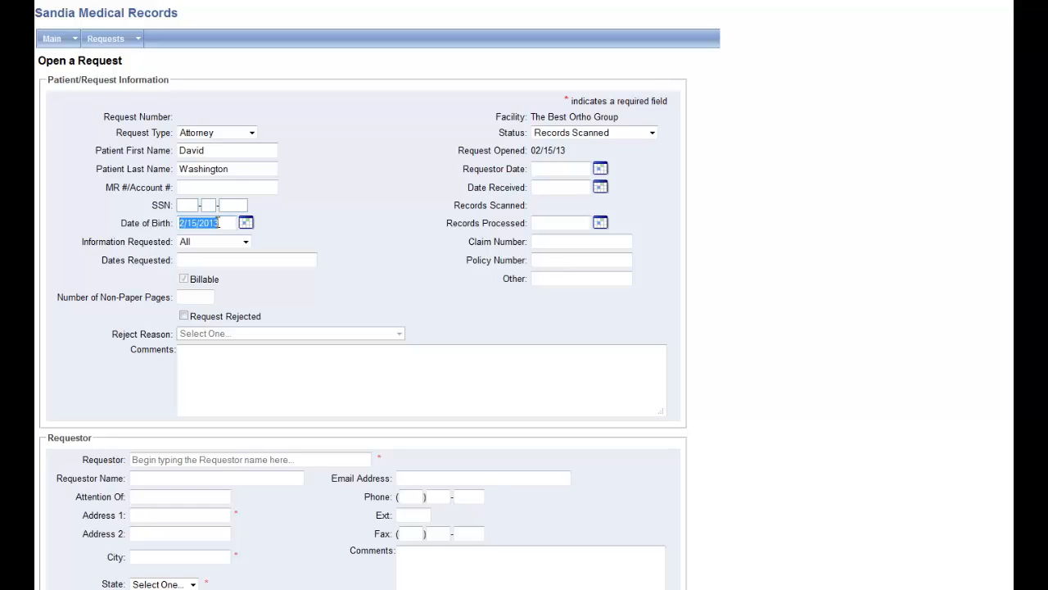
left_click(182, 221)
left_click(192, 225)
key("BackSpace")
type("1")
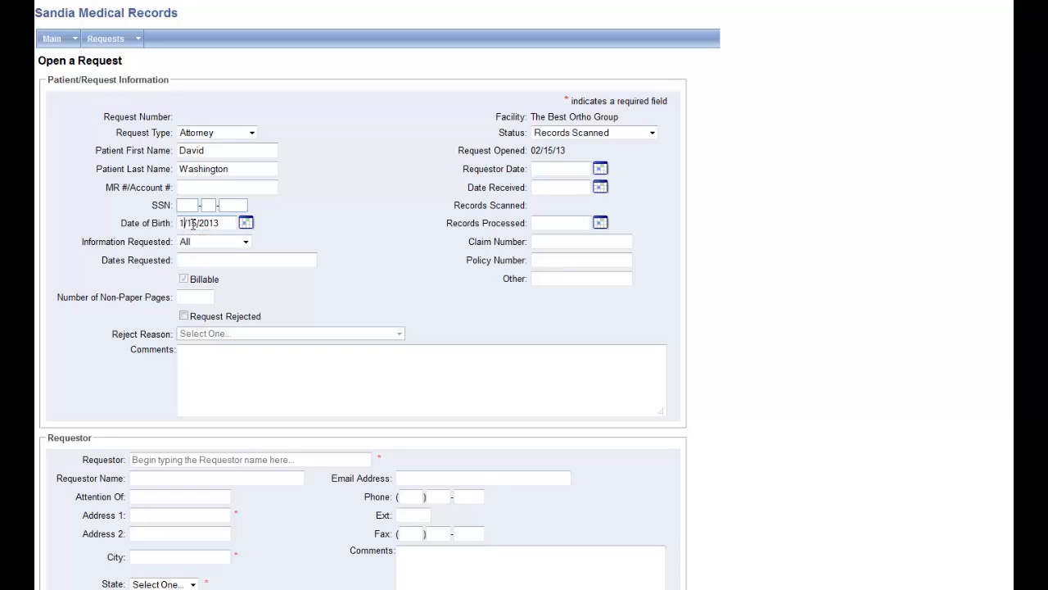
Set the dates requested to "Jan 1st 2011 - Present"
left_click(255, 257)
type("jan")
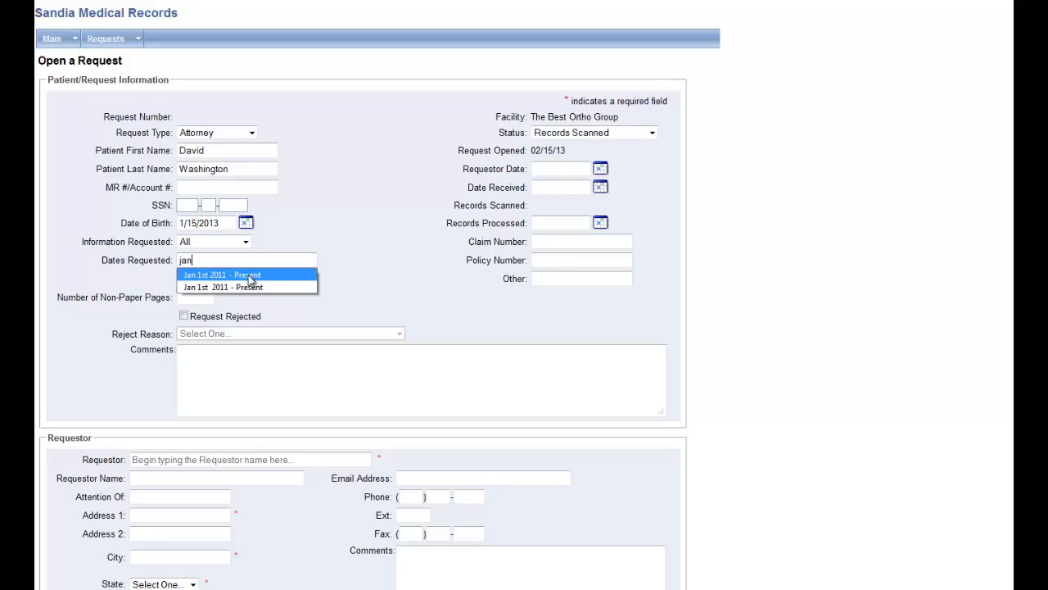
left_click(250, 276)
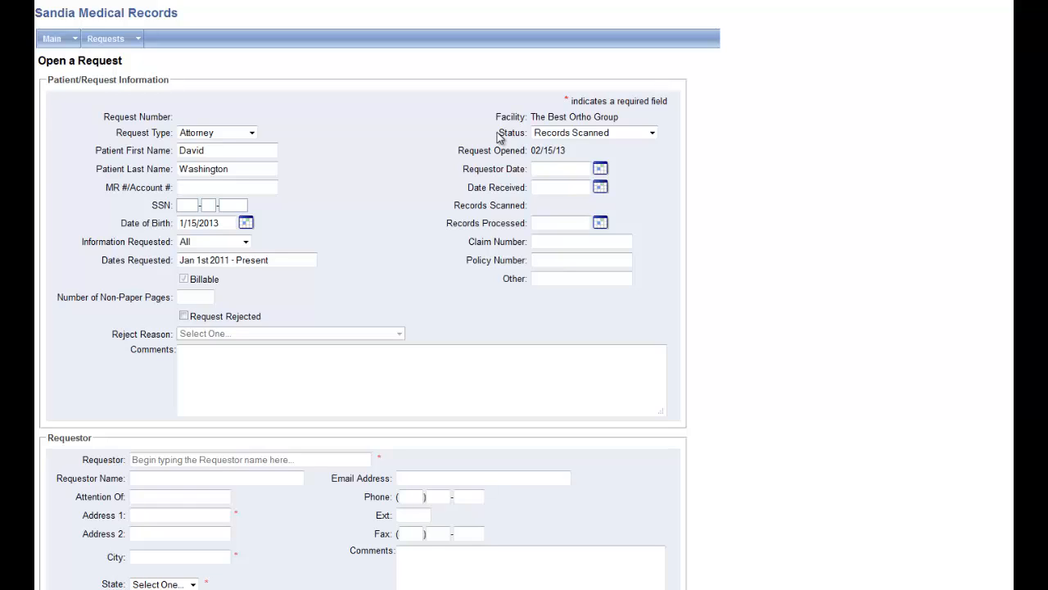
Set the requestor date to 2/11/2013 and the date received to 2/15/2013
left_click(551, 167)
double_click(551, 167)
left_click(549, 168)
key("BackSpace")
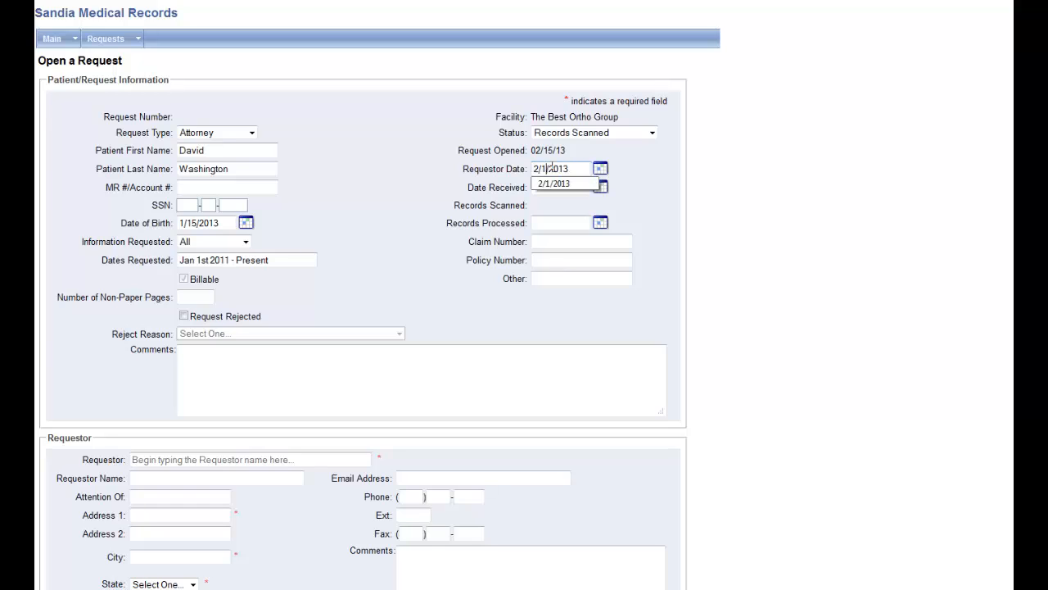
type("1")
left_click(563, 188)
double_click(564, 190)
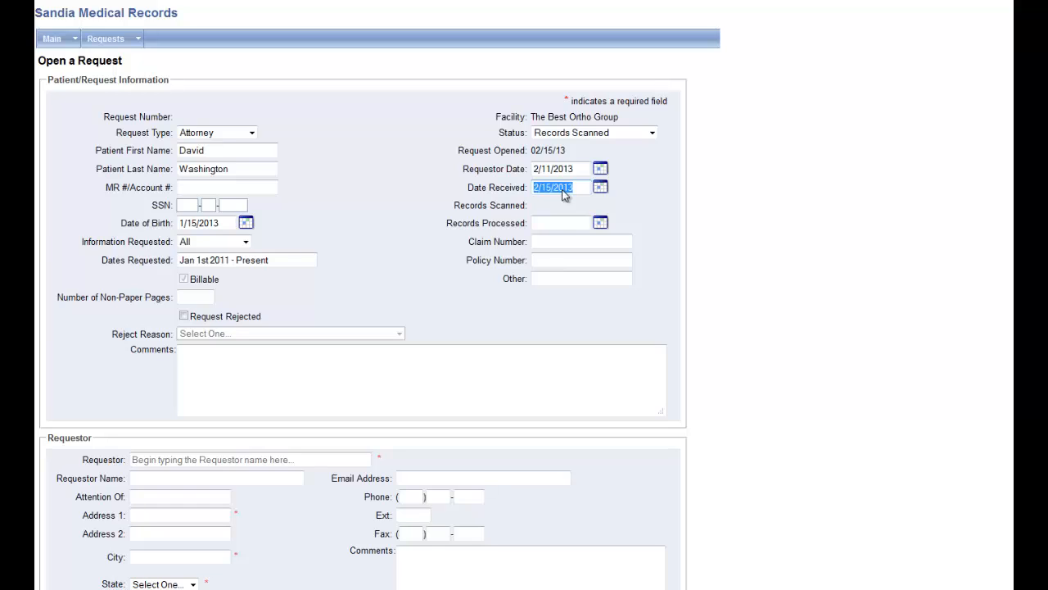
left_click(550, 223)
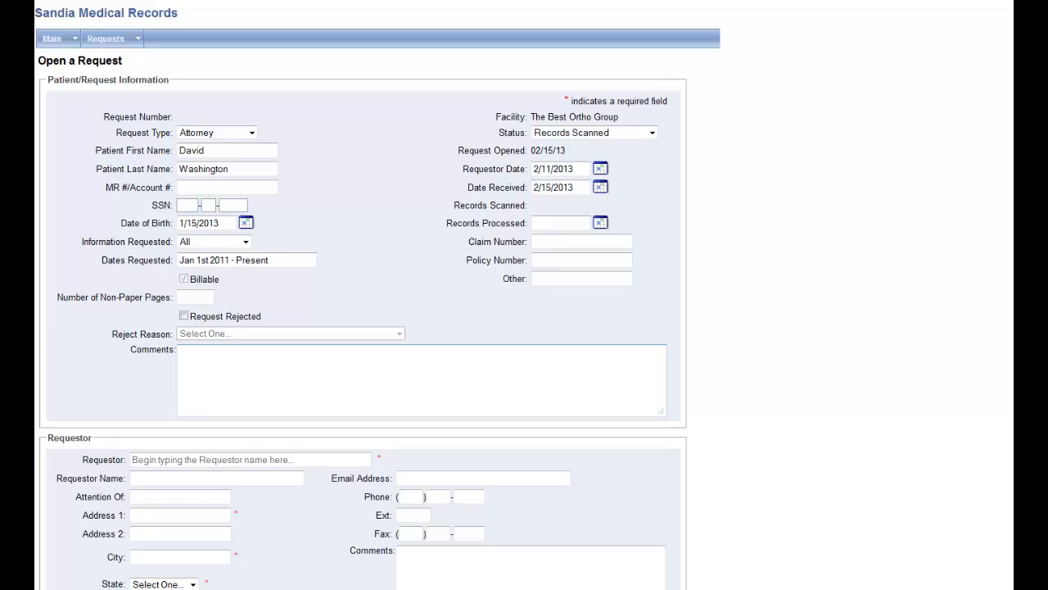
Choose the saved company "zyt Law firm" as the requestor so its address details are filled in
scroll(285, 360, "down", 2)
scroll(285, 360, "down", 1)
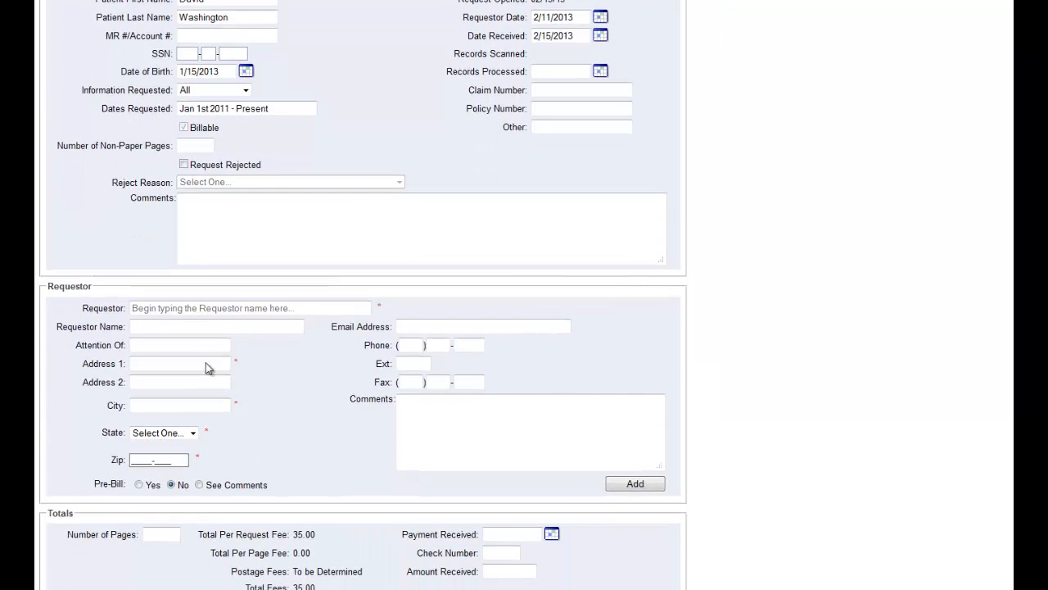
left_click(169, 308)
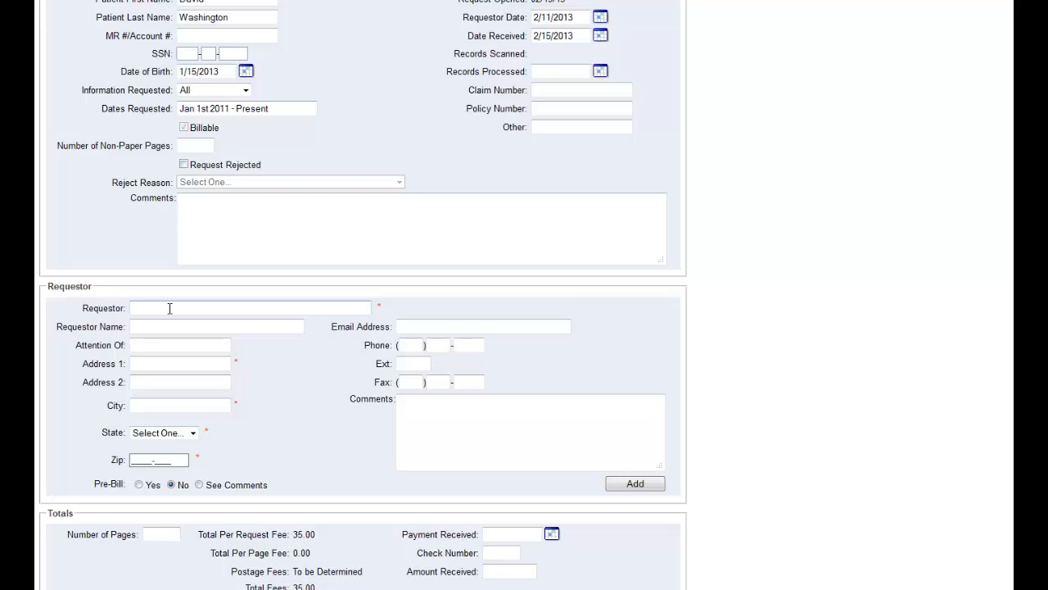
type("z")
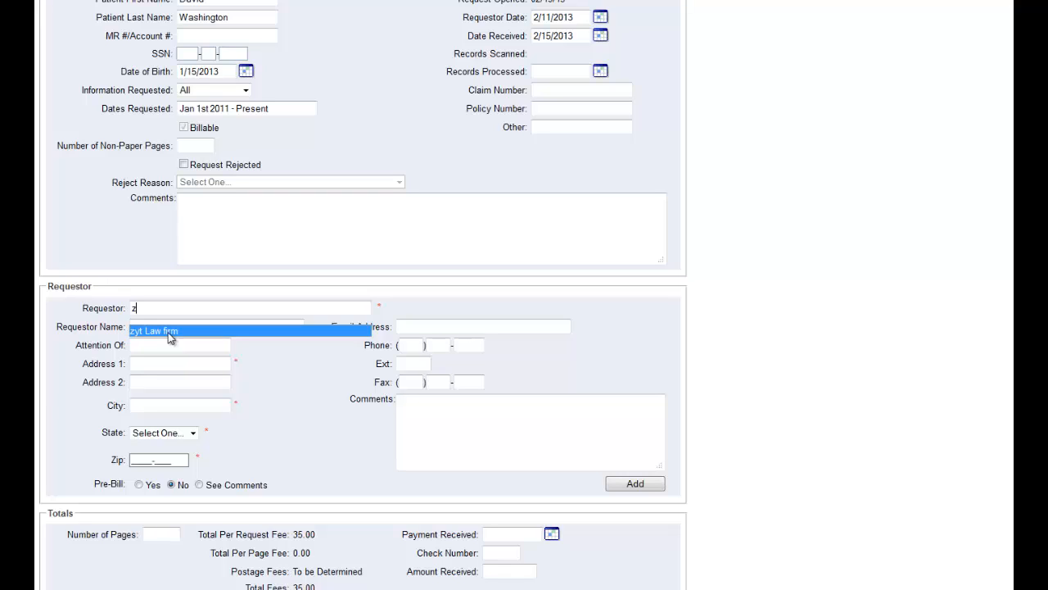
left_click(169, 331)
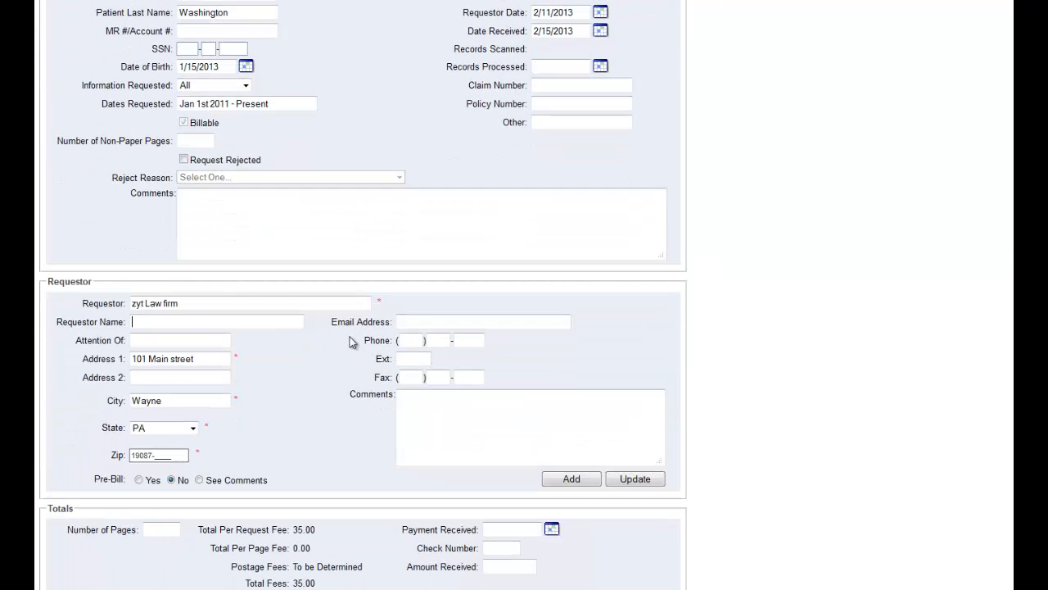
scroll(350, 337, "down", 1)
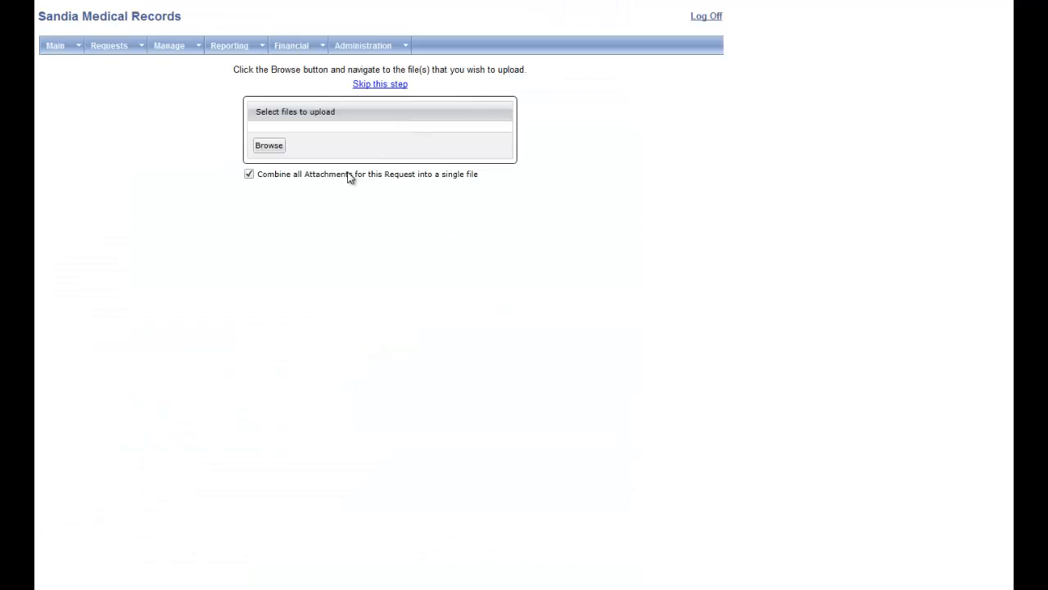
Select the file DEMO Test Record.pdf and upload it as the request's attachment
left_click(270, 147)
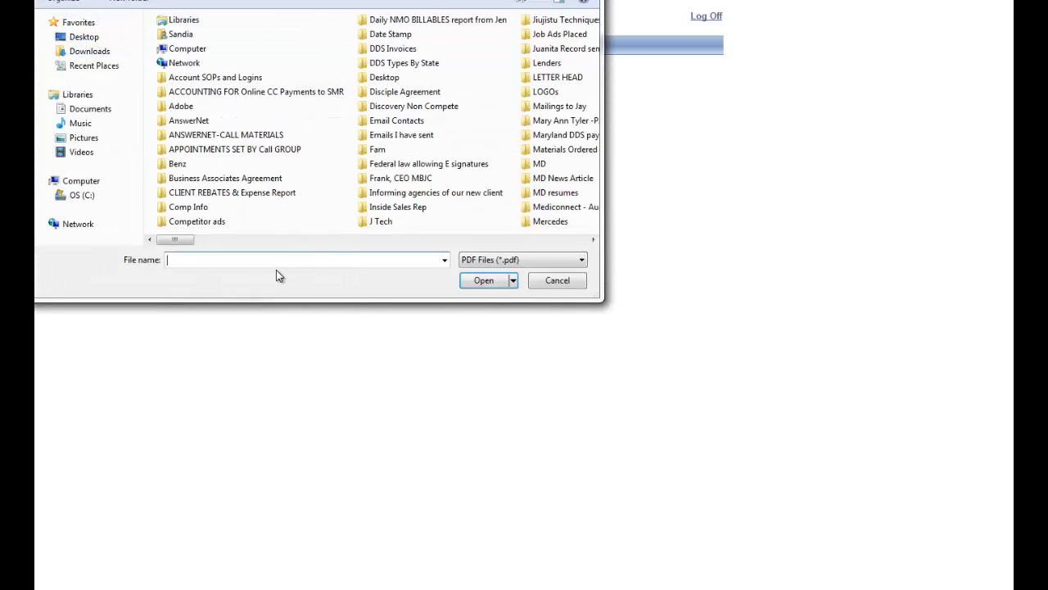
type("demo")
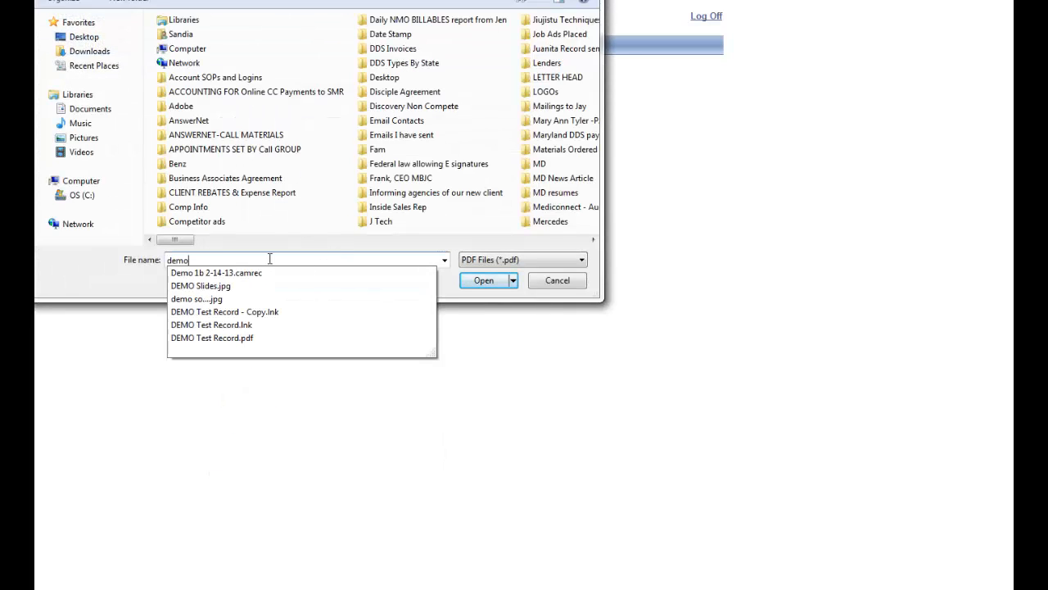
left_click(238, 338)
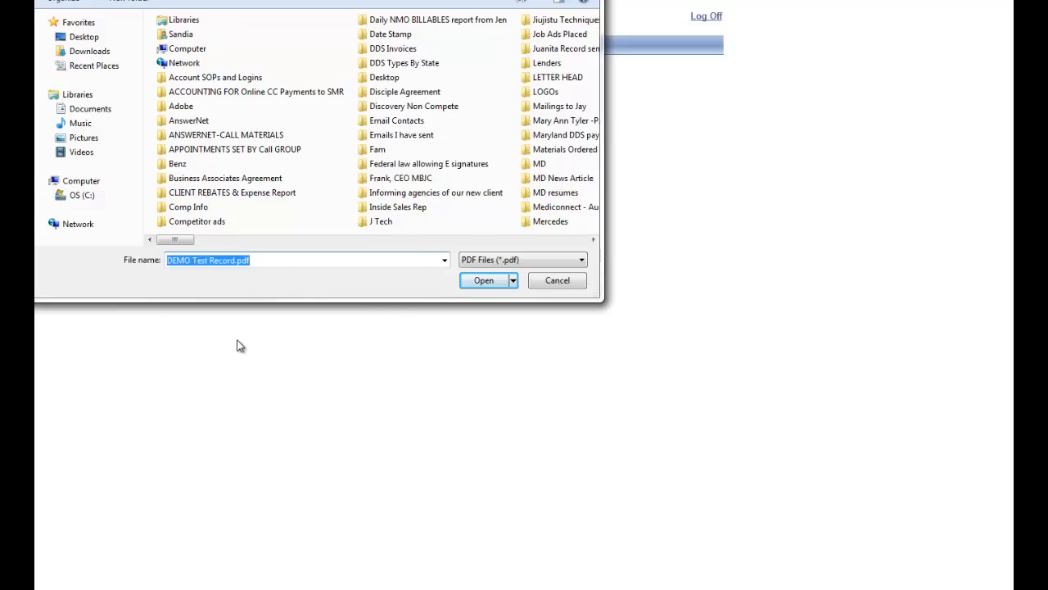
left_click(484, 280)
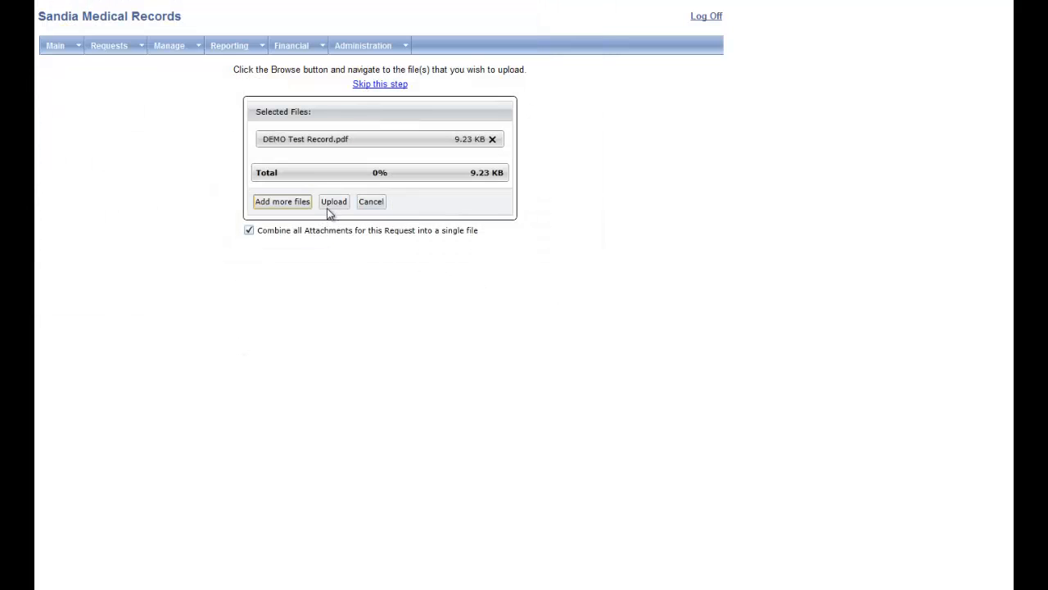
left_click(332, 205)
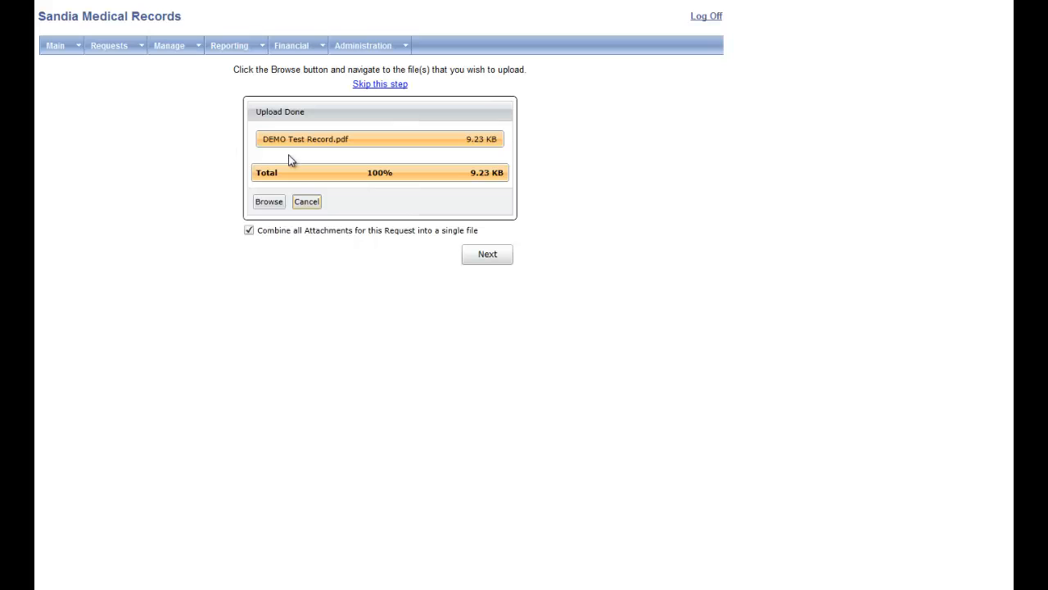
Search for all requests with the status Records Mailed/Delivered
mouse_move(122, 49)
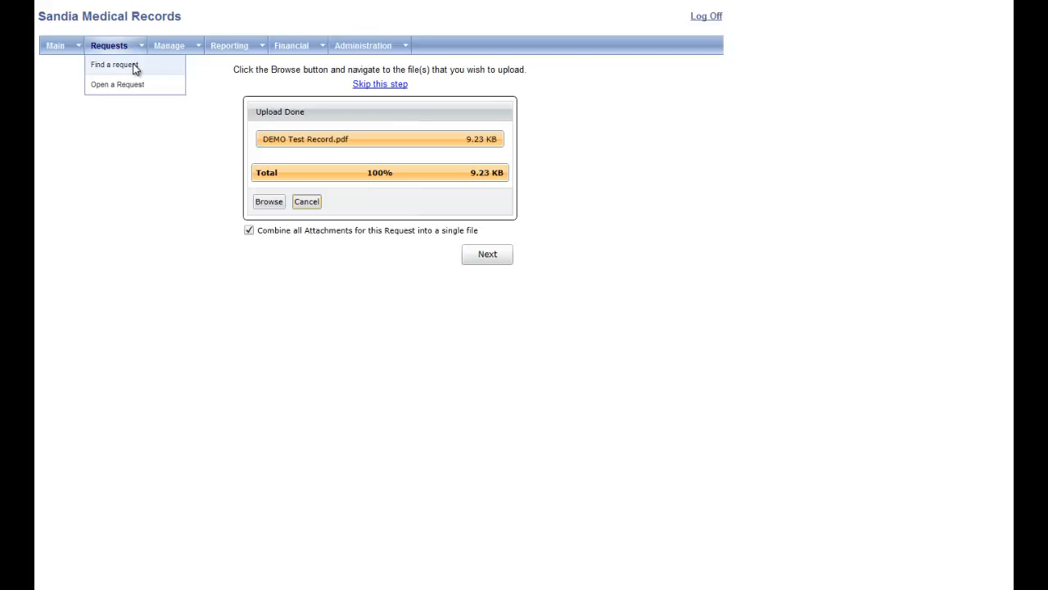
left_click(135, 69)
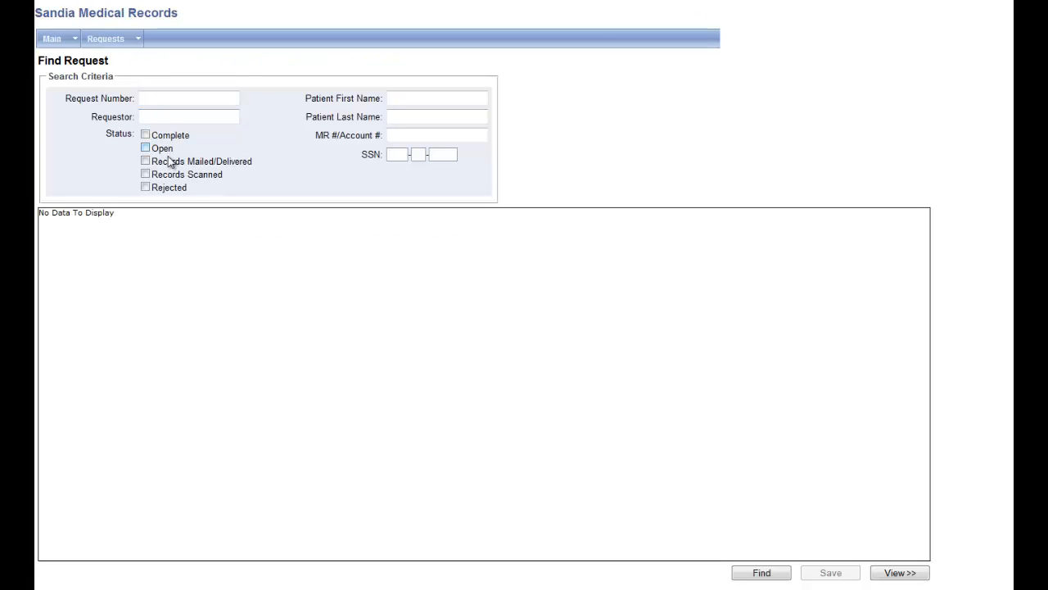
left_click(146, 162)
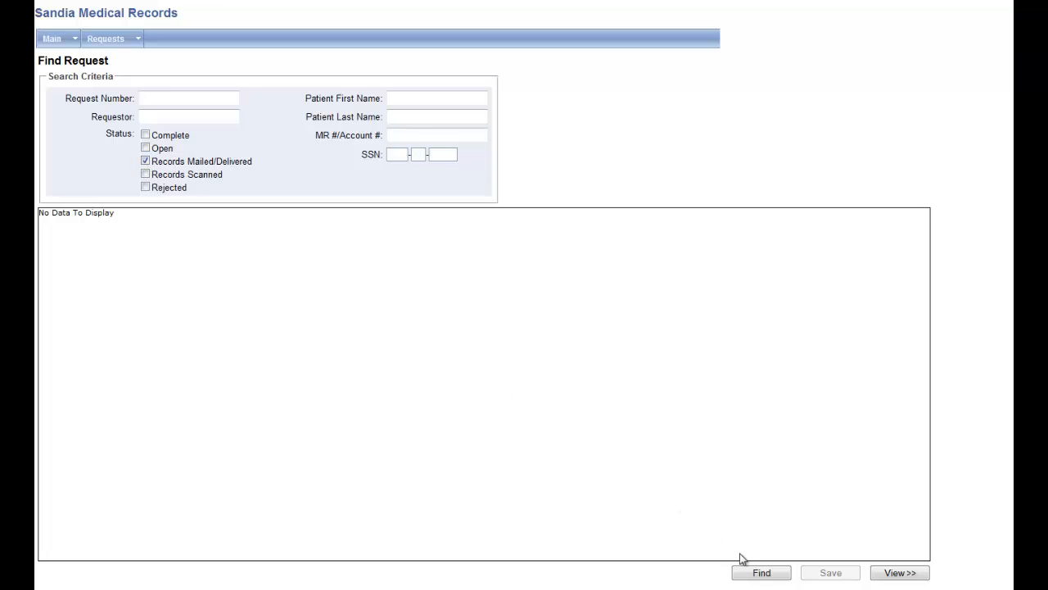
left_click(762, 573)
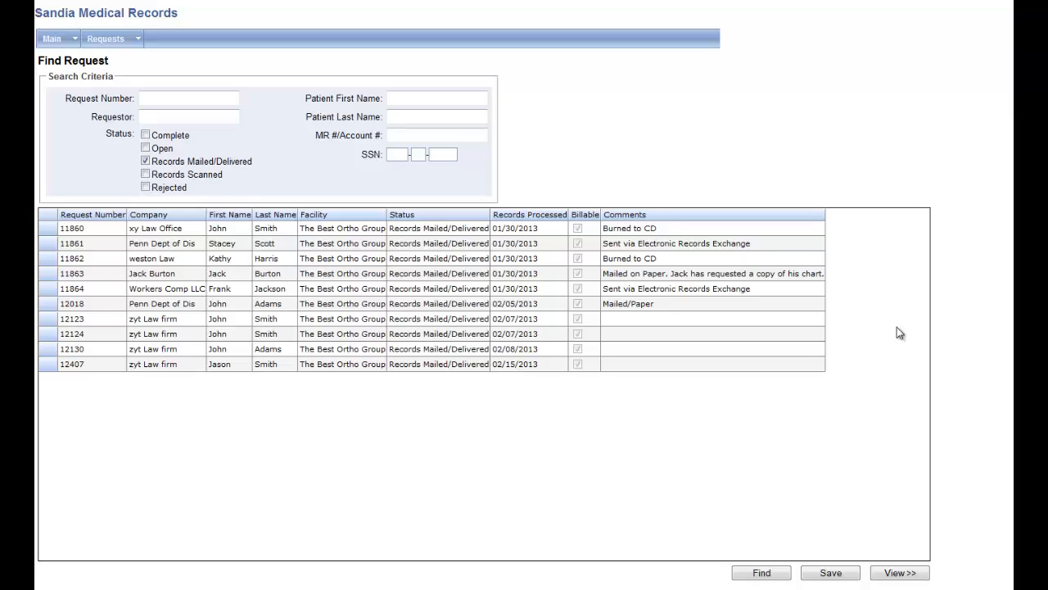
View the details of the request whose comment begins with "Mailed on Paper" and return to the search results
left_click(184, 278)
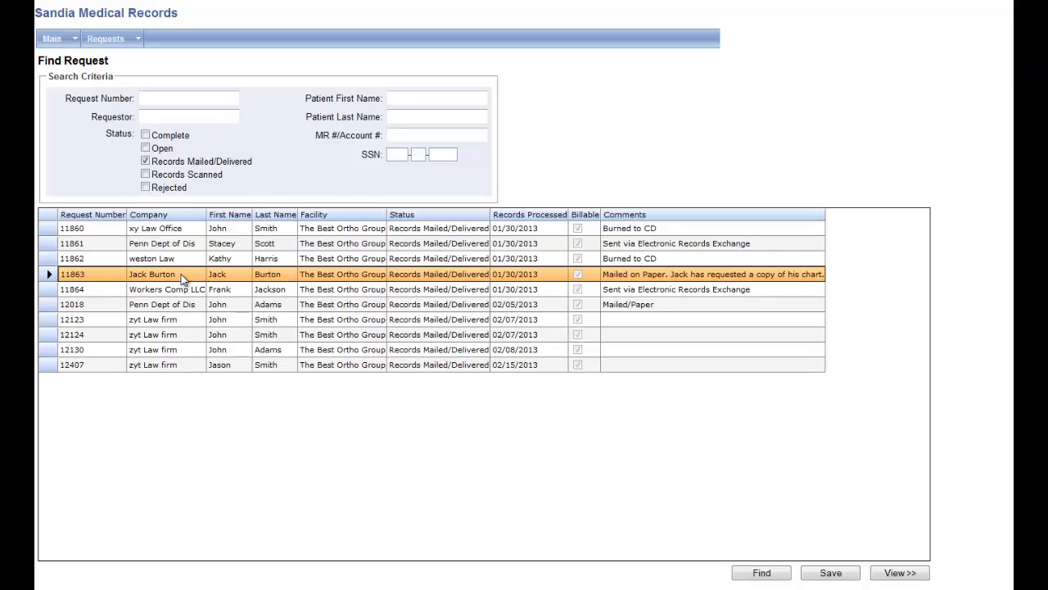
double_click(183, 278)
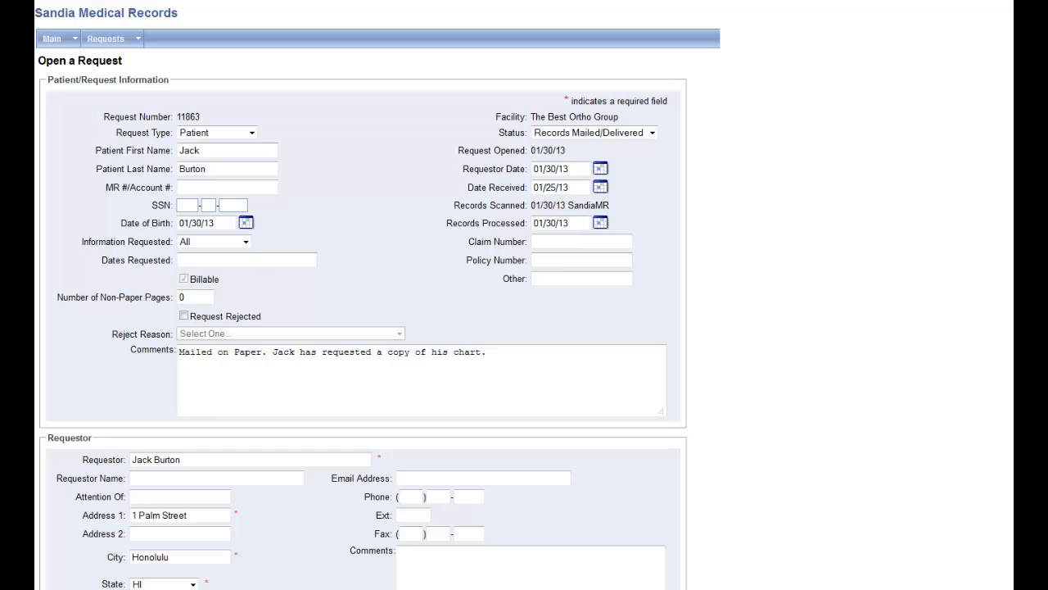
left_click(46, 1)
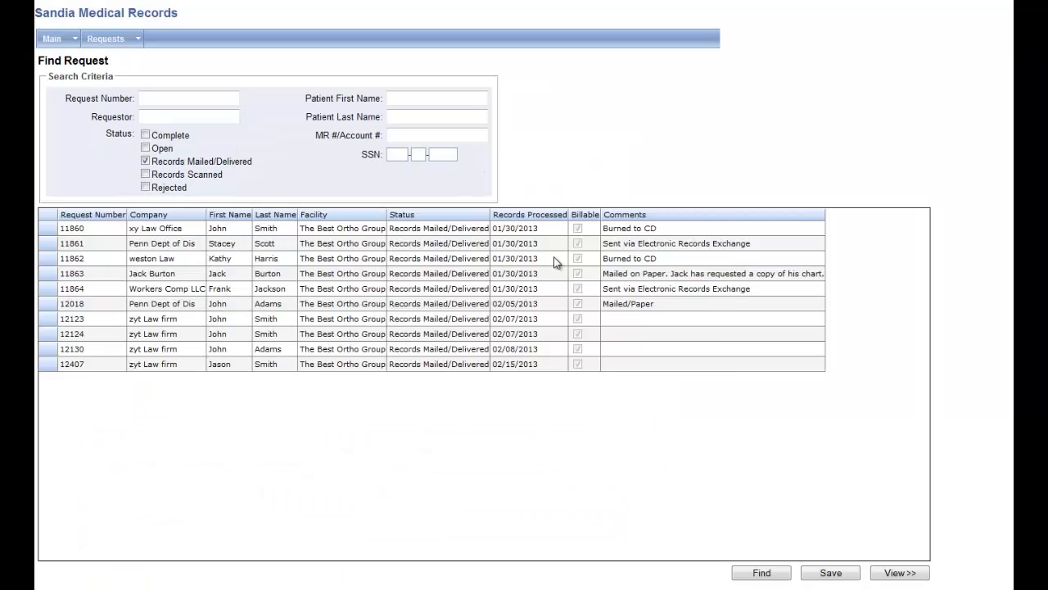